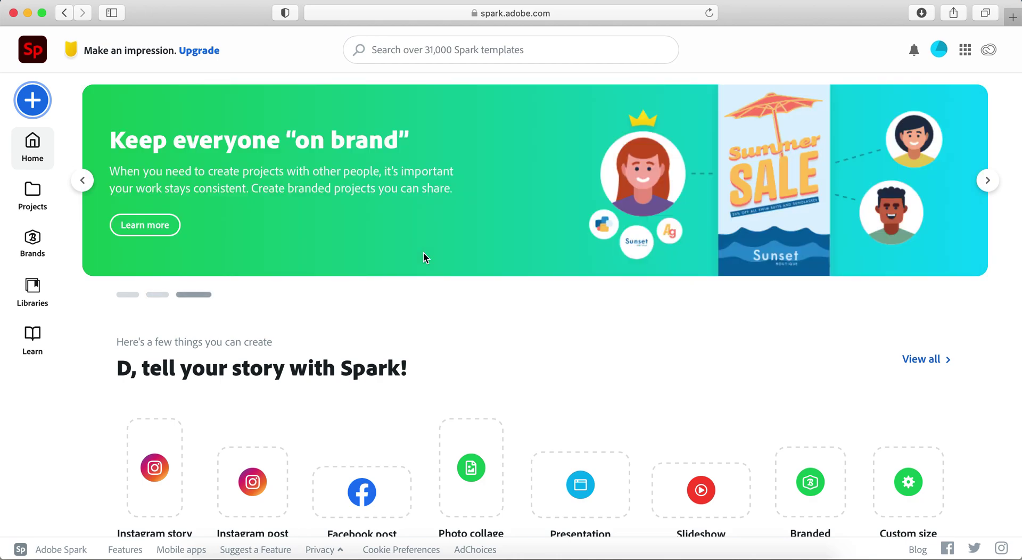
click(496, 16)
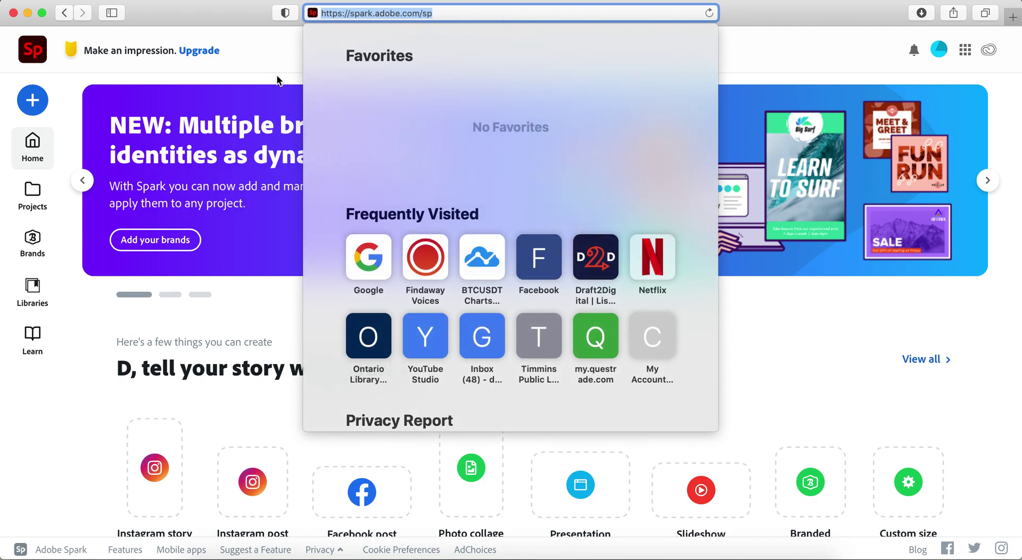
click(277, 80)
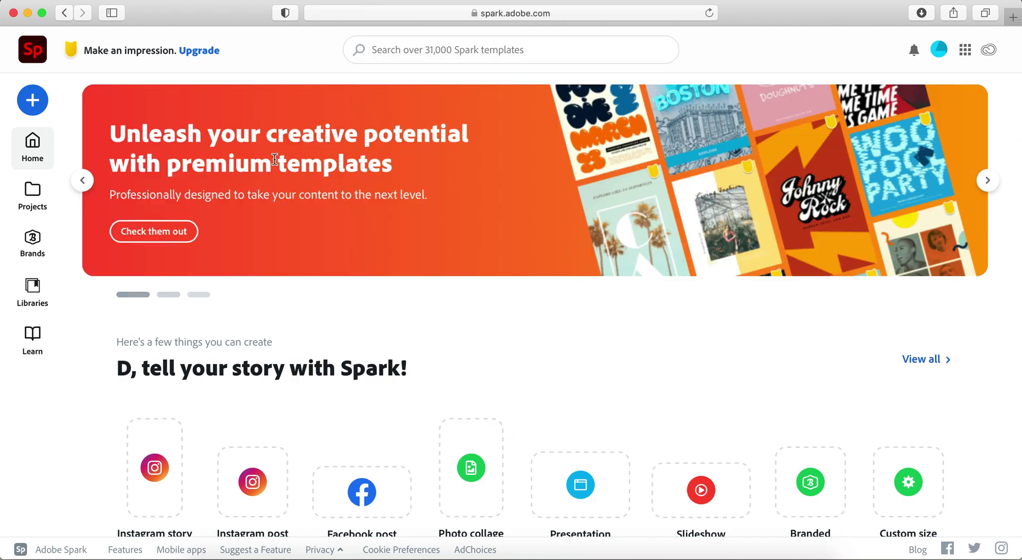
click(35, 107)
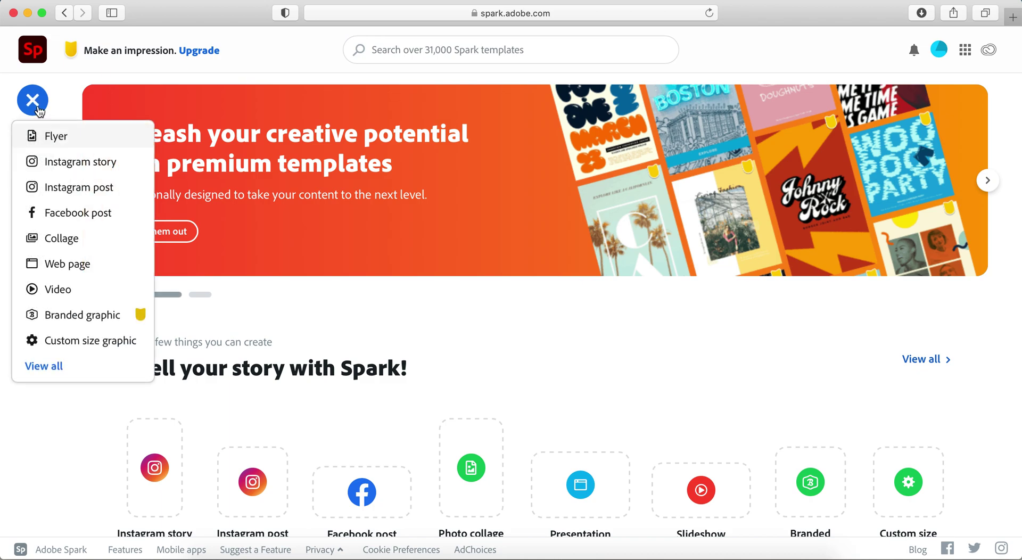
click(114, 80)
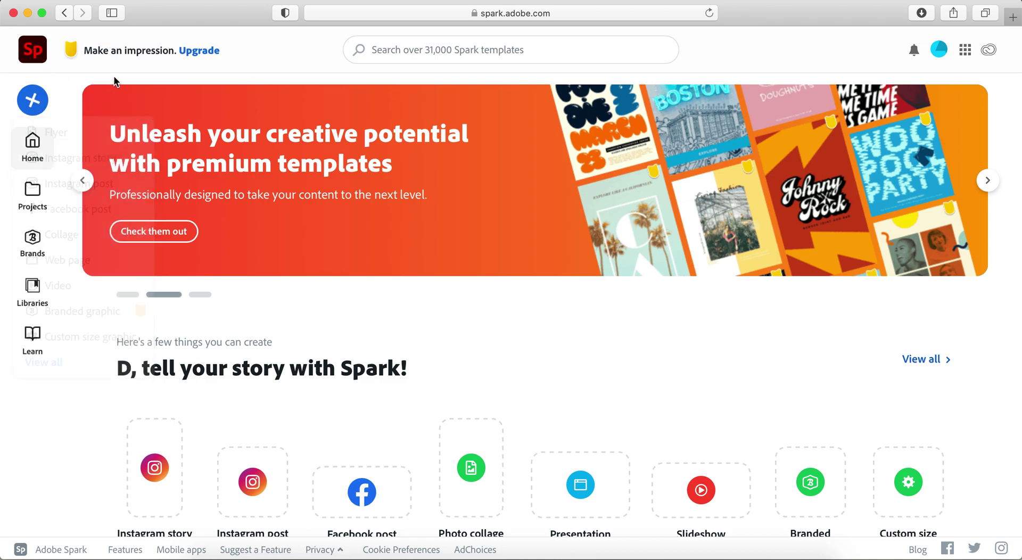
Create a custom size graphic with a width of 4500 px and a height of 5400 px.
click(35, 105)
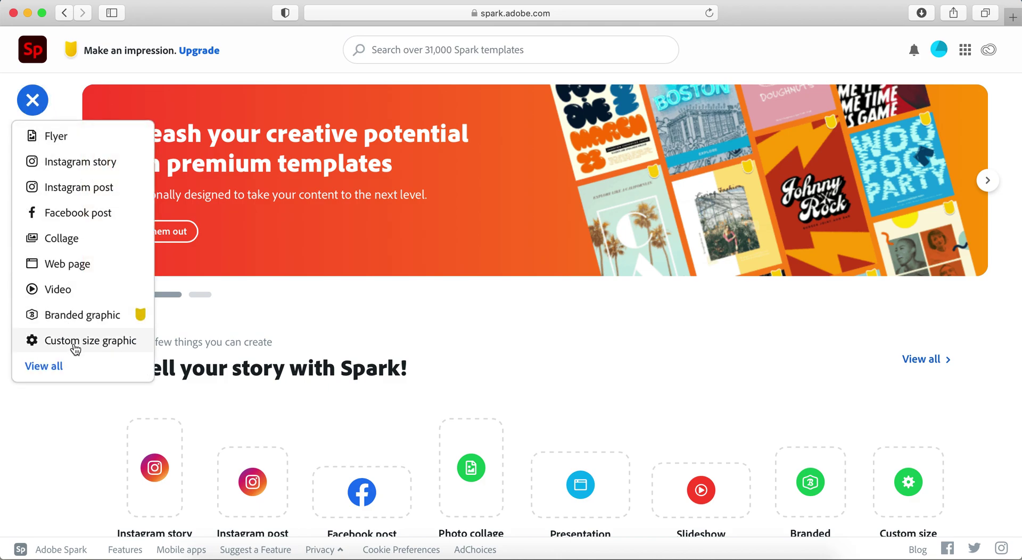
click(102, 347)
click(413, 331)
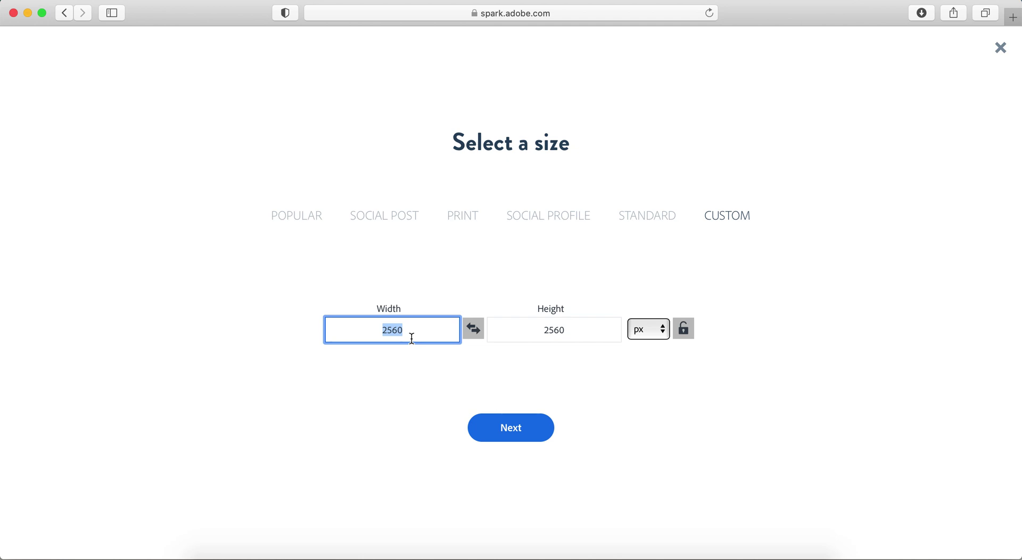
text(4500)
double_click(555, 330)
text(5400)
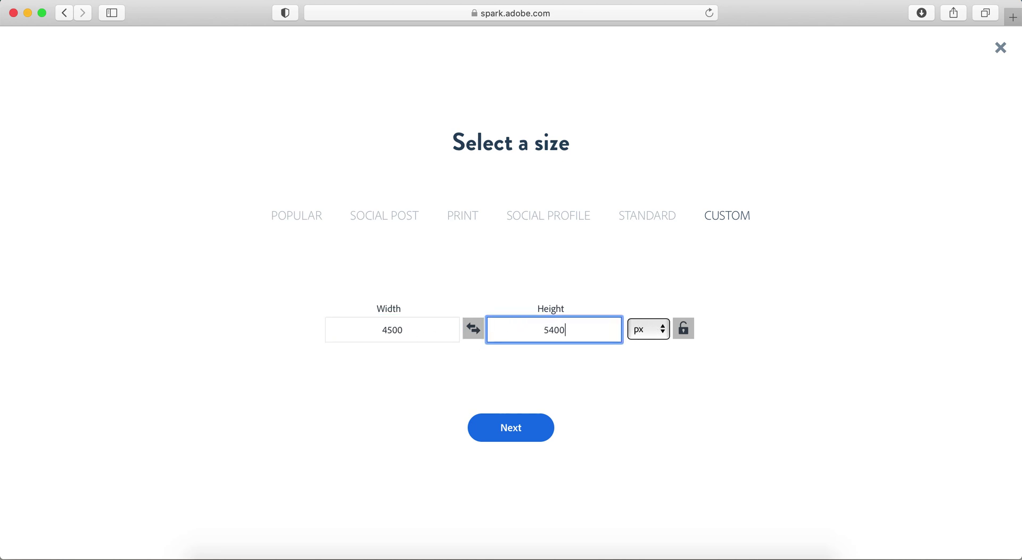
click(519, 435)
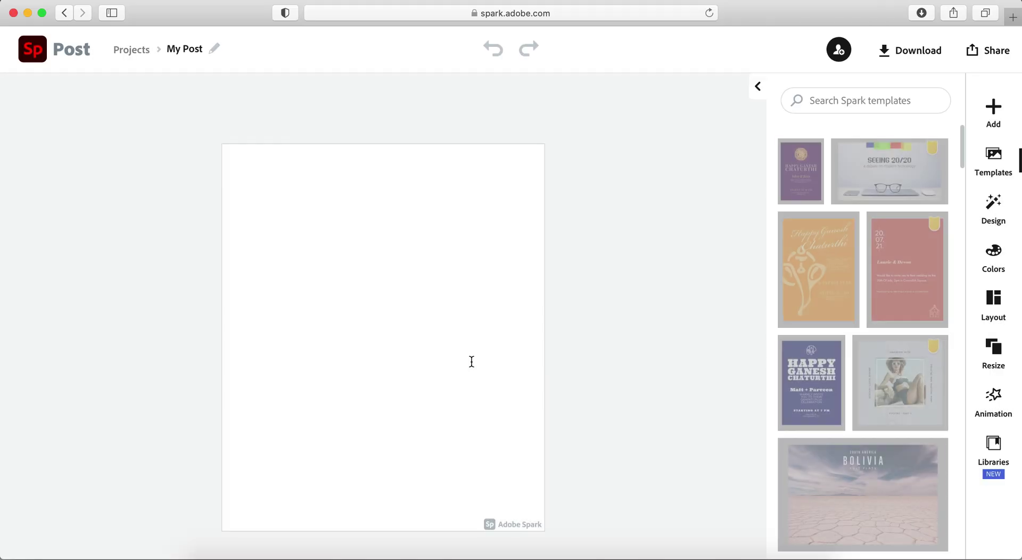
Remove the Adobe Spark watermark once from the blank canvas and dismiss the subscription plans offer.
click(525, 527)
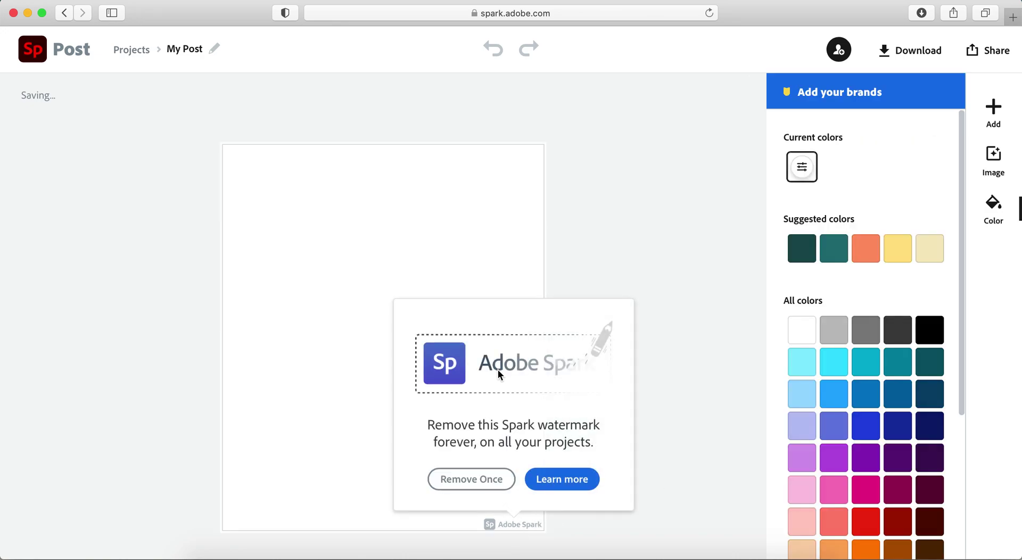
click(496, 482)
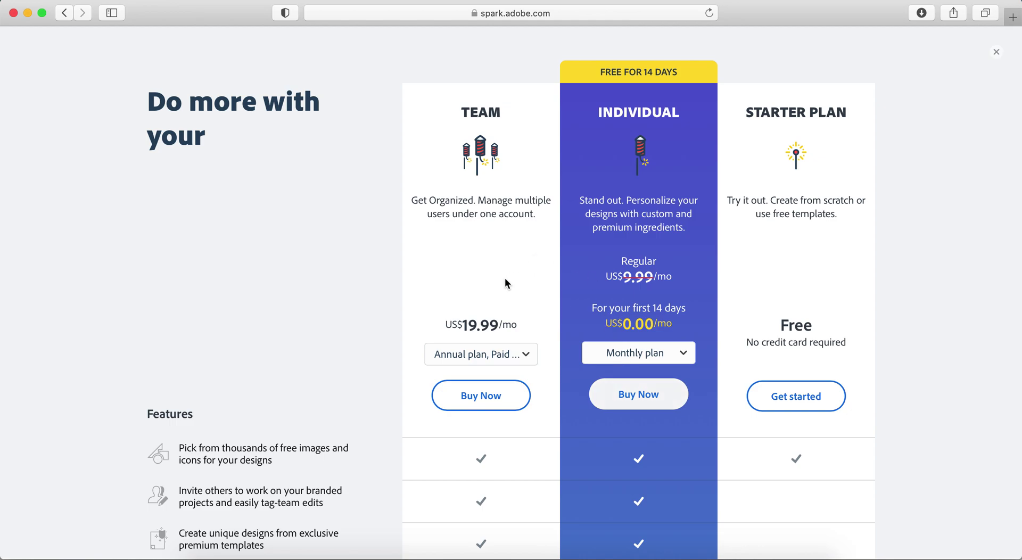
click(996, 52)
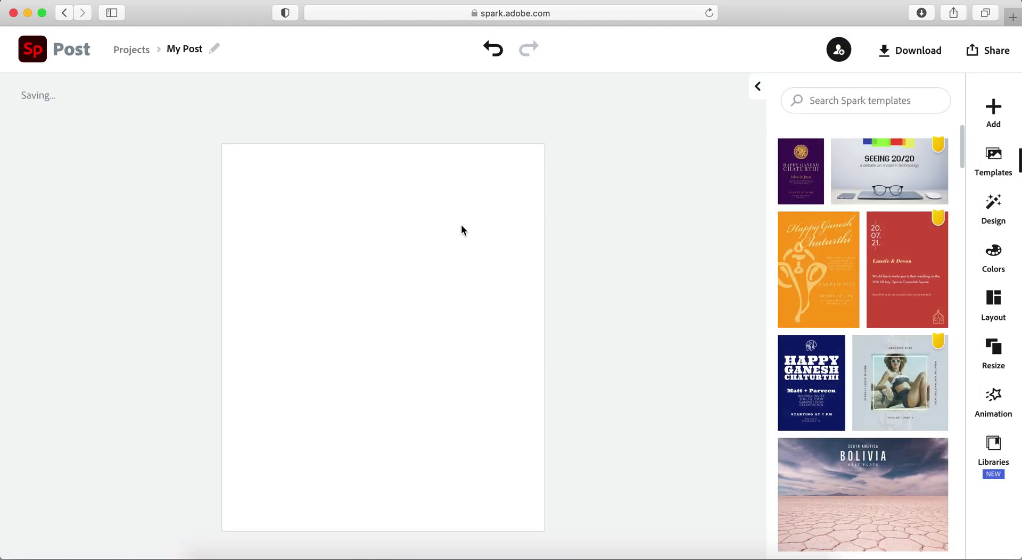
Set the canvas background color to black and deselect the background.
click(461, 228)
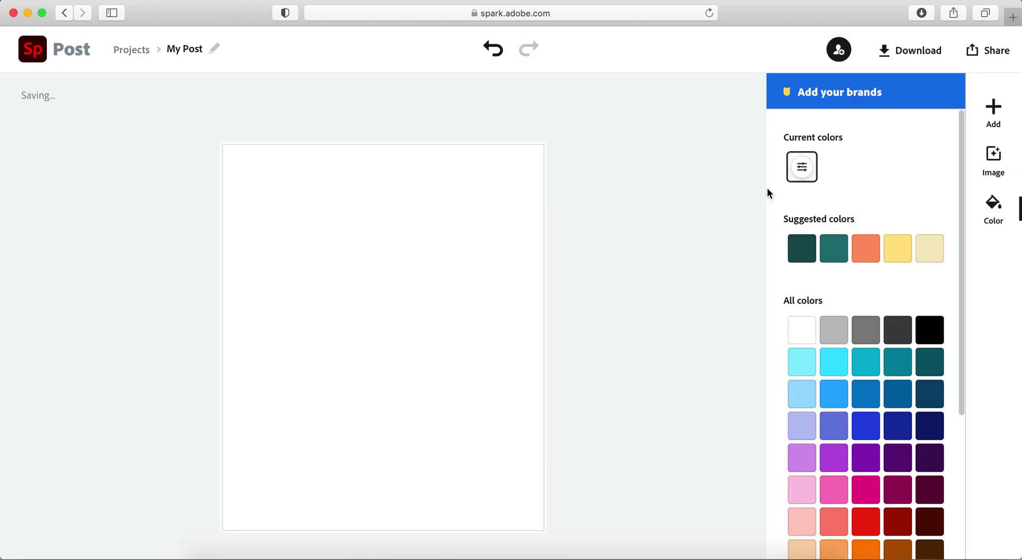
click(939, 338)
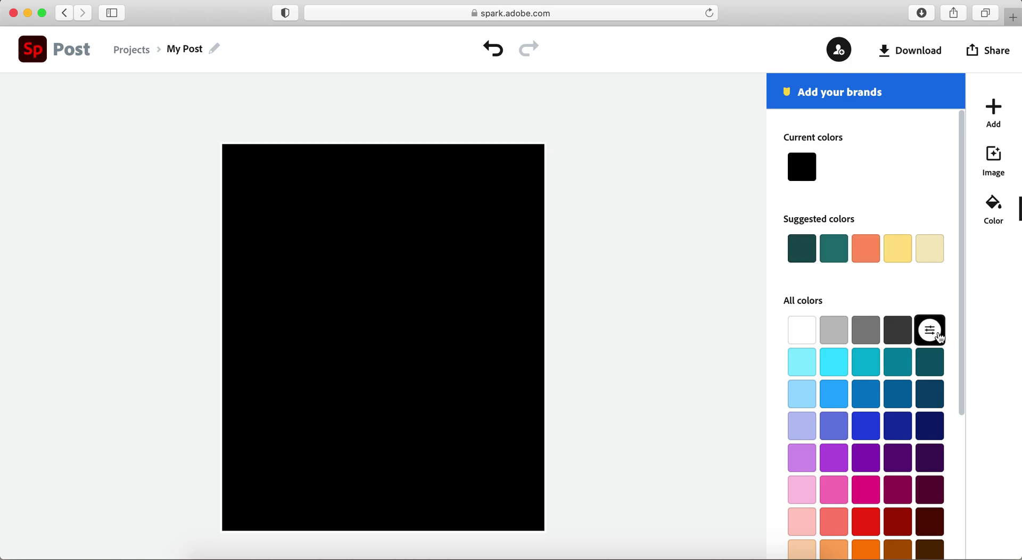
click(584, 223)
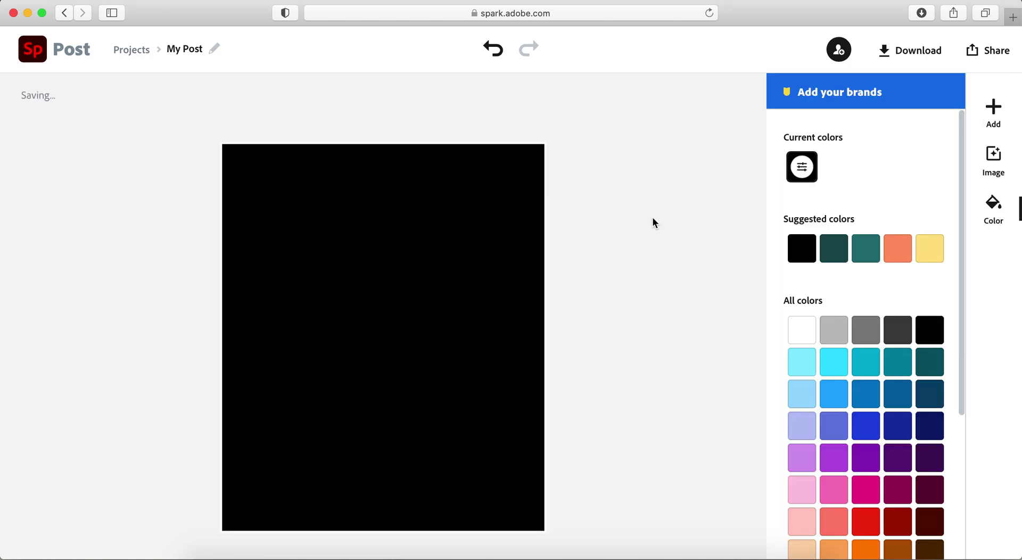
click(653, 216)
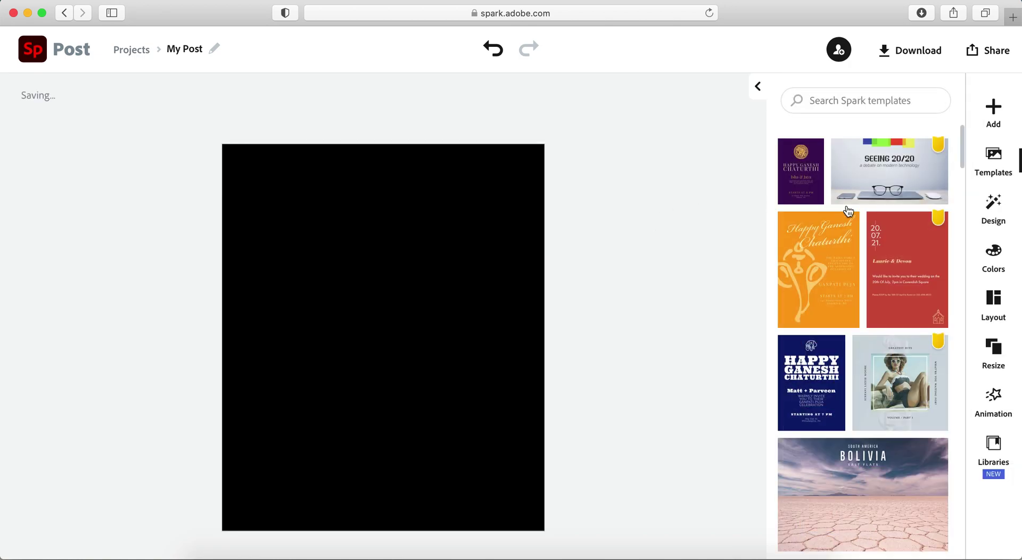
Add a text element from scratch reading "Legal Eagle" to the black canvas.
click(993, 112)
click(788, 113)
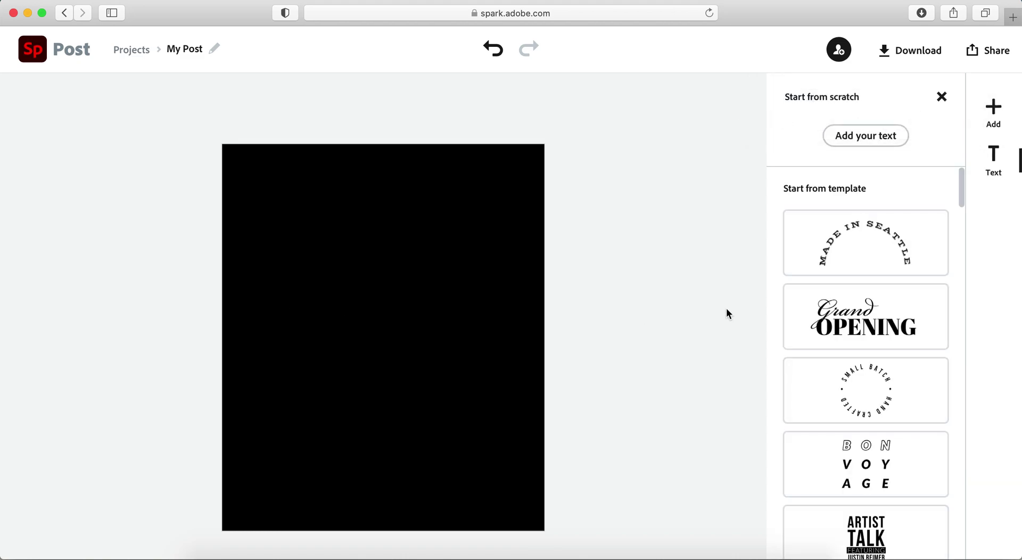
scroll(852, 408, down, 5)
scroll(852, 408, up, 4)
scroll(852, 409, up, 2)
click(881, 133)
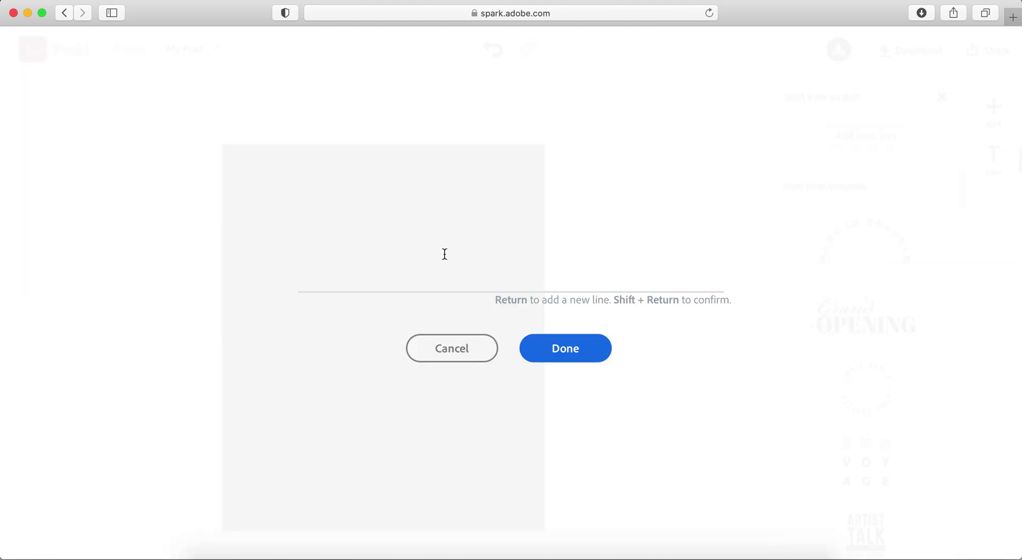
text(Legal)
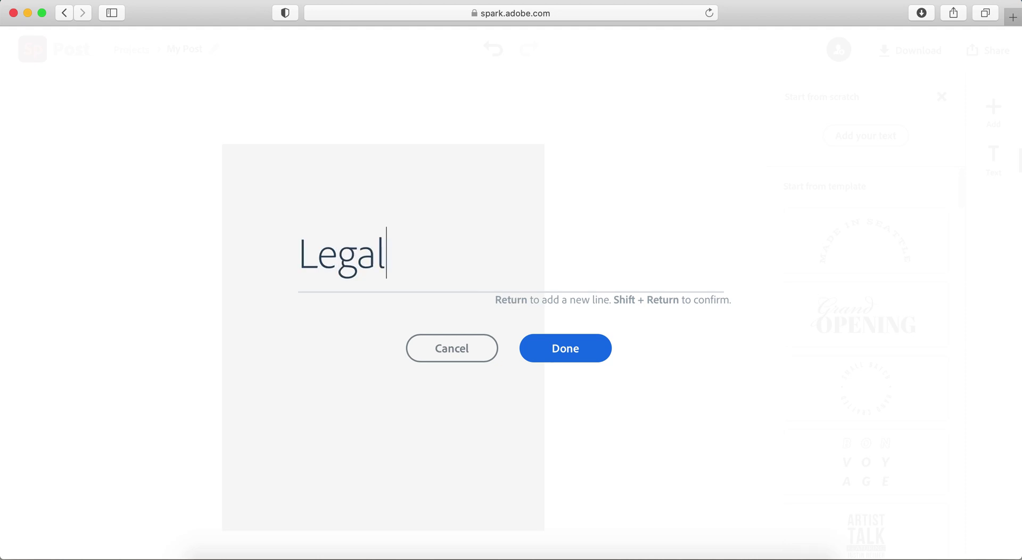
text( Eagle)
click(566, 351)
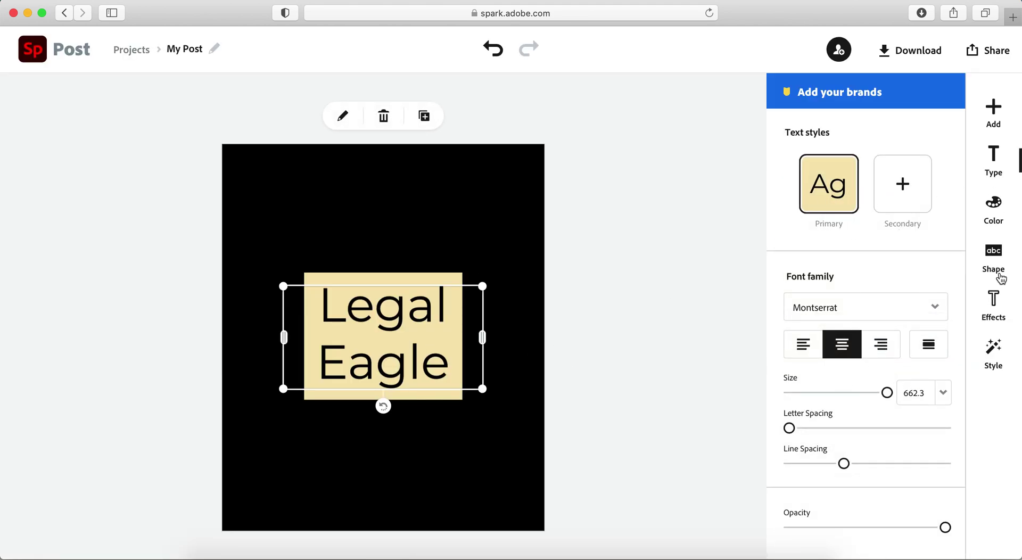
Remove the backing shape from the Legal Eagle text and set the text color to white.
click(993, 349)
click(745, 321)
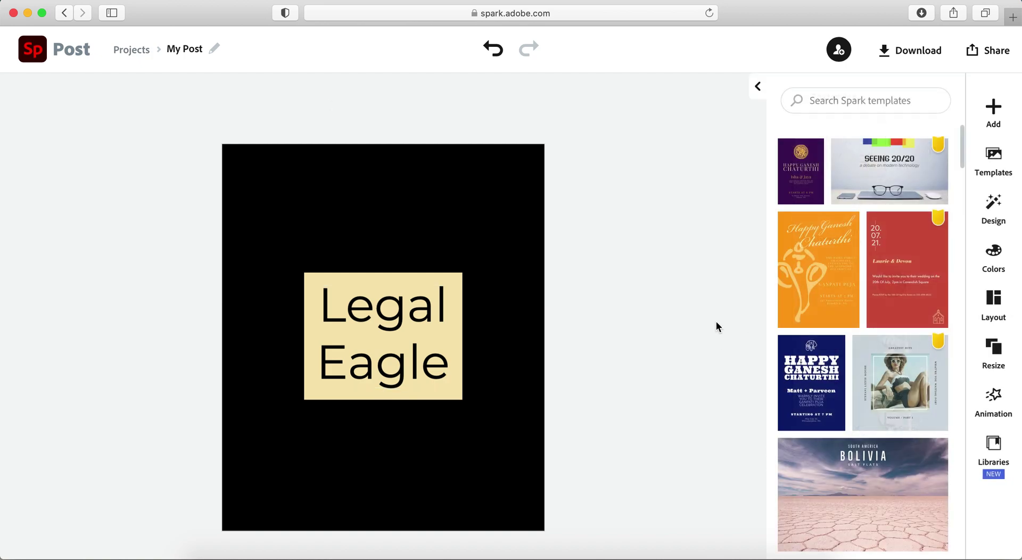
click(468, 341)
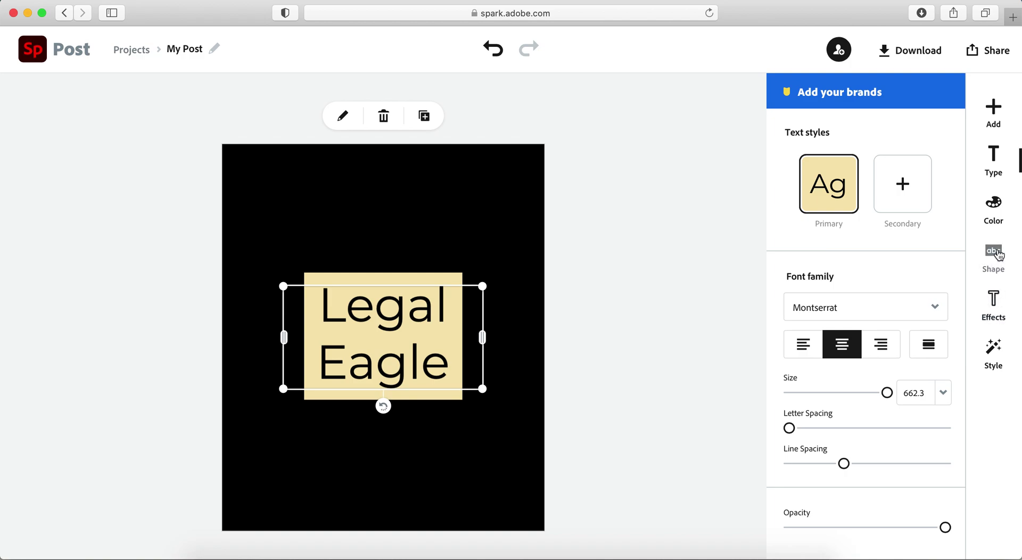
click(999, 256)
scroll(821, 365, up, 5)
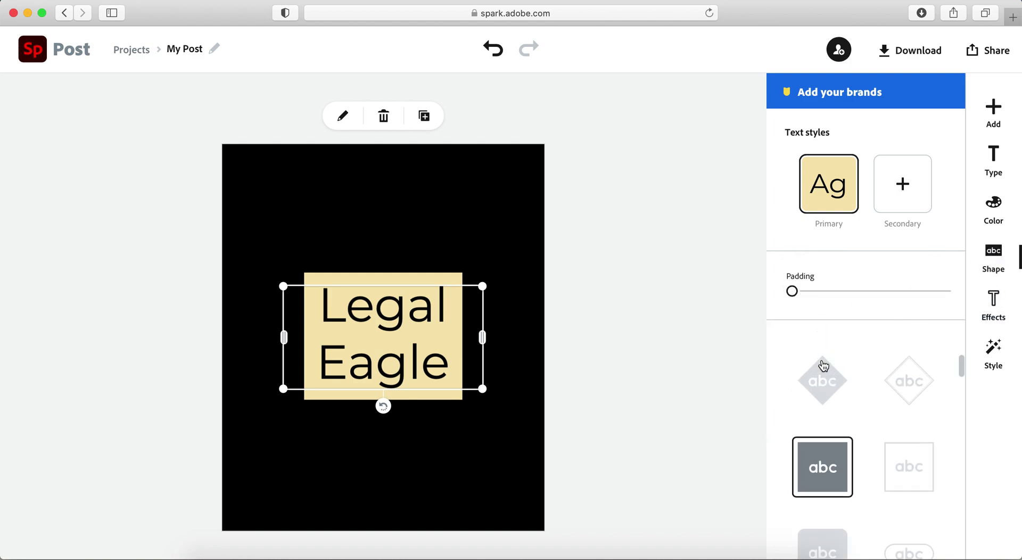
click(823, 387)
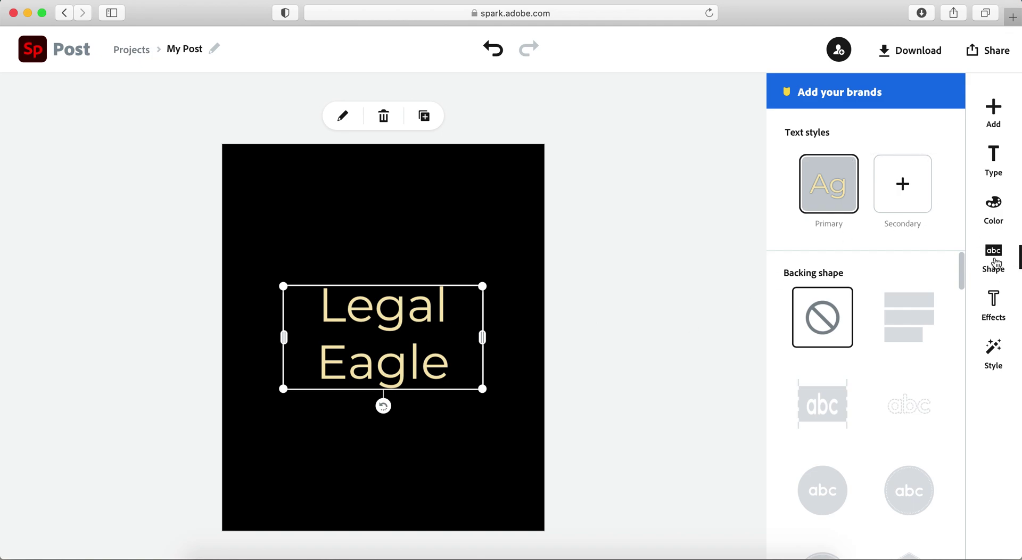
click(997, 213)
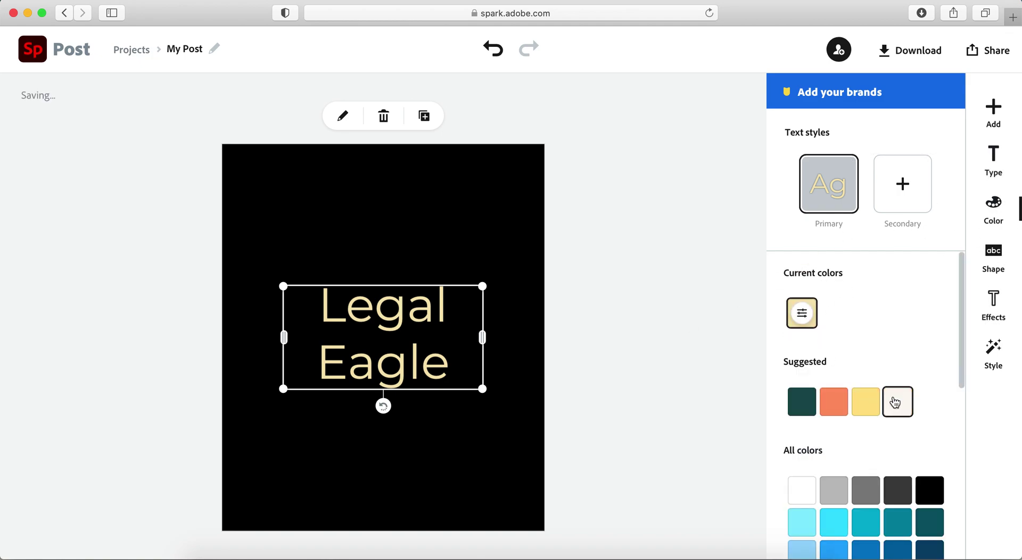
click(803, 491)
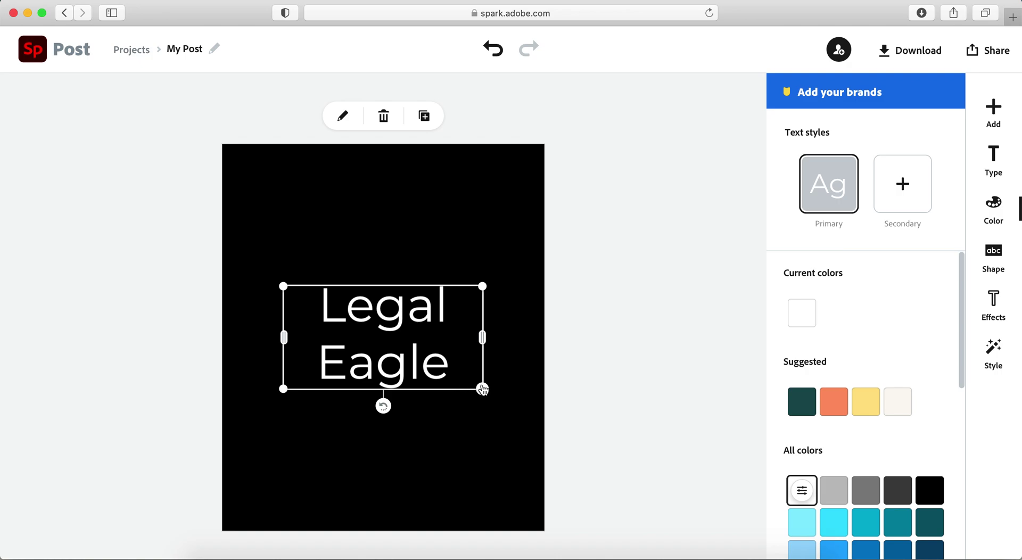
Enlarge the Legal Eagle text to a size of about 1128 and center it horizontally near the middle of the canvas.
drag(482, 388, 514, 466)
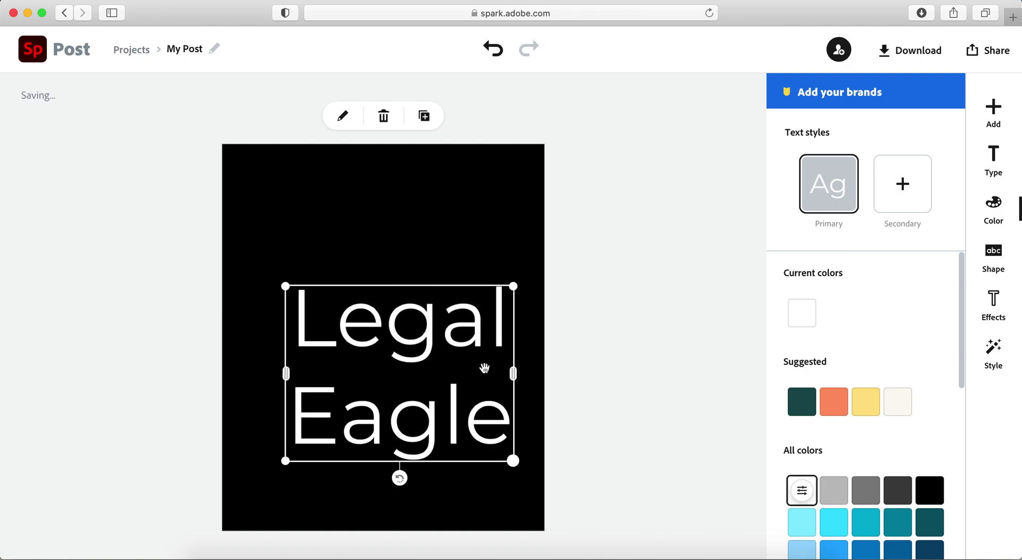
drag(449, 282, 425, 234)
click(431, 305)
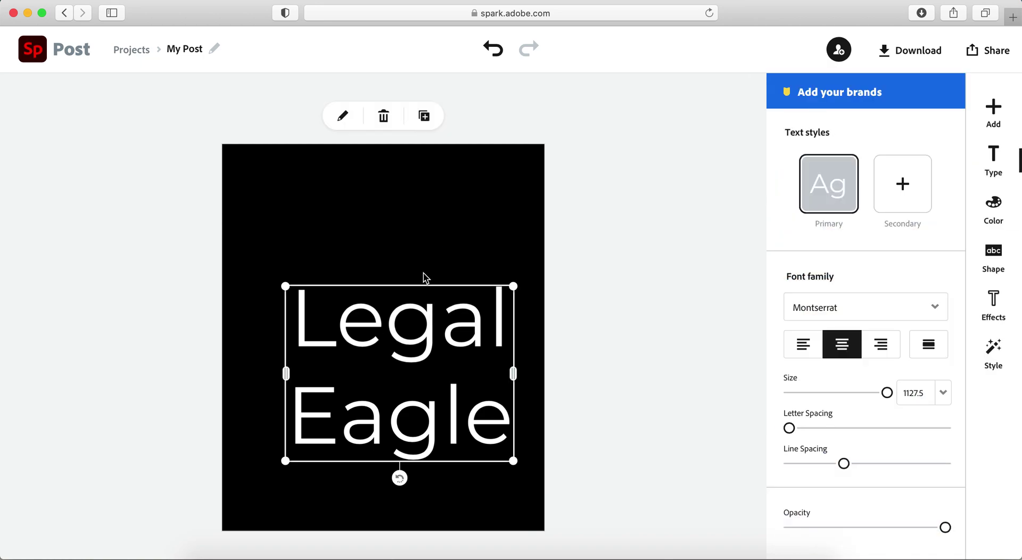
drag(424, 285, 441, 235)
click(429, 320)
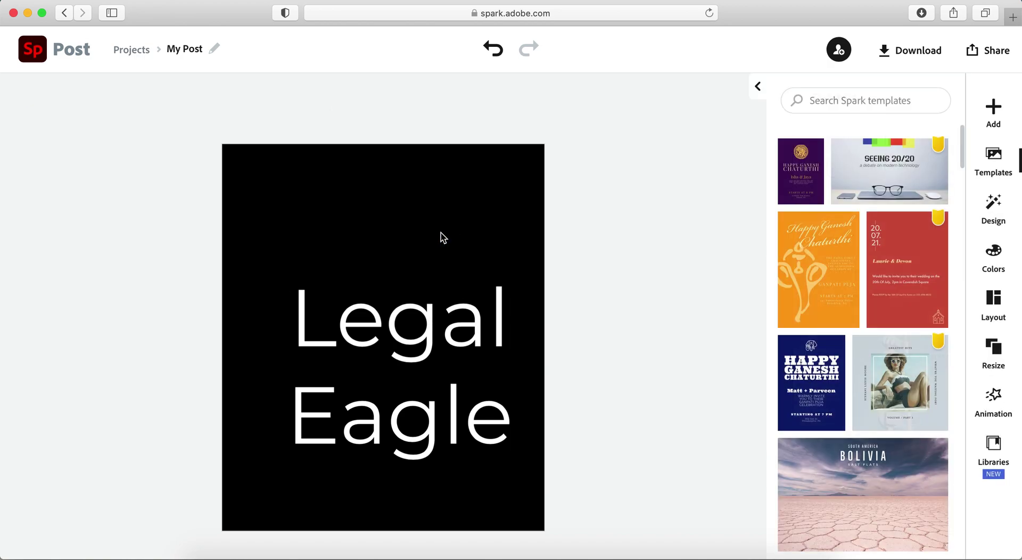
drag(423, 346, 408, 294)
click(426, 281)
click(595, 313)
click(441, 320)
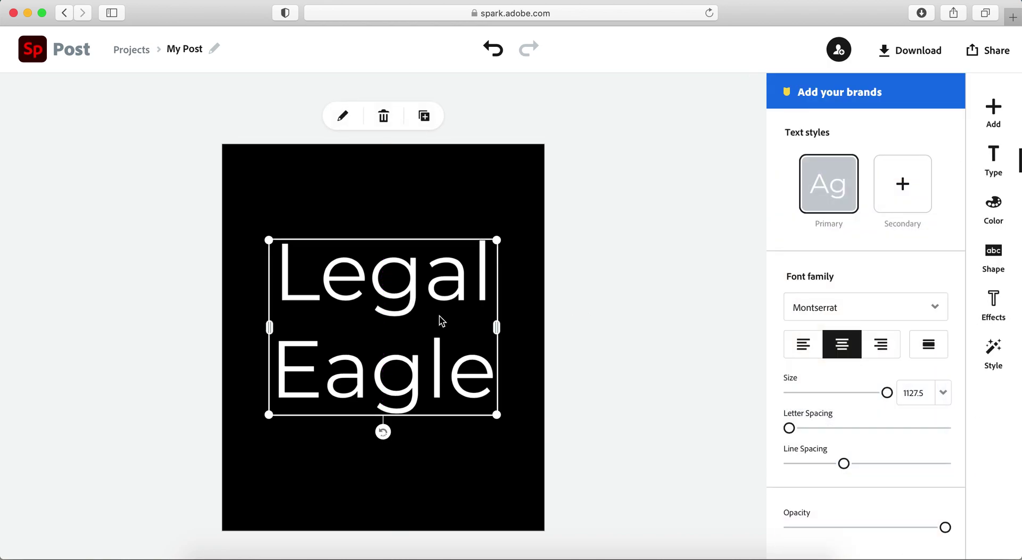
Add an orange secondary text style and apply it only to the word "Eagle", leaving "Legal" in the primary style.
click(919, 196)
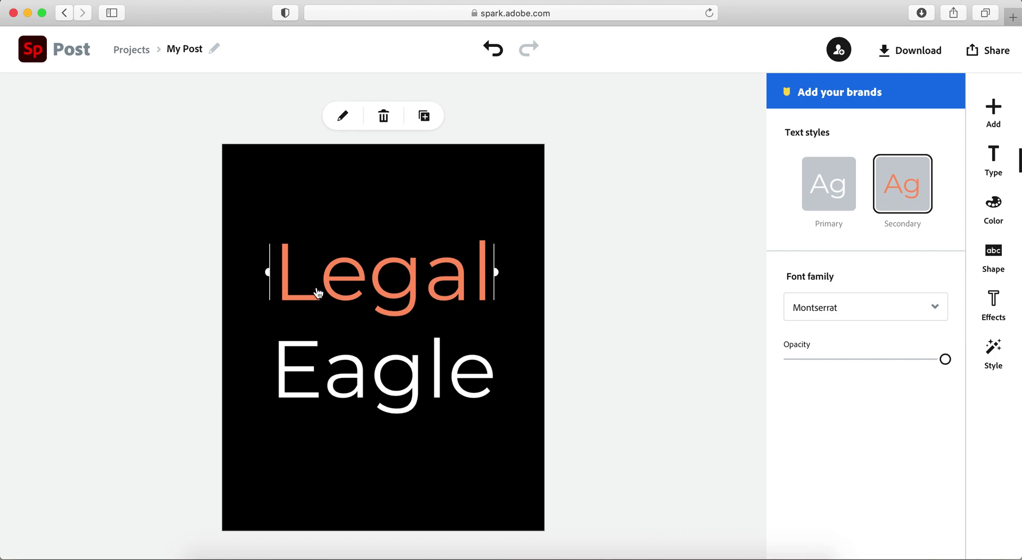
click(272, 367)
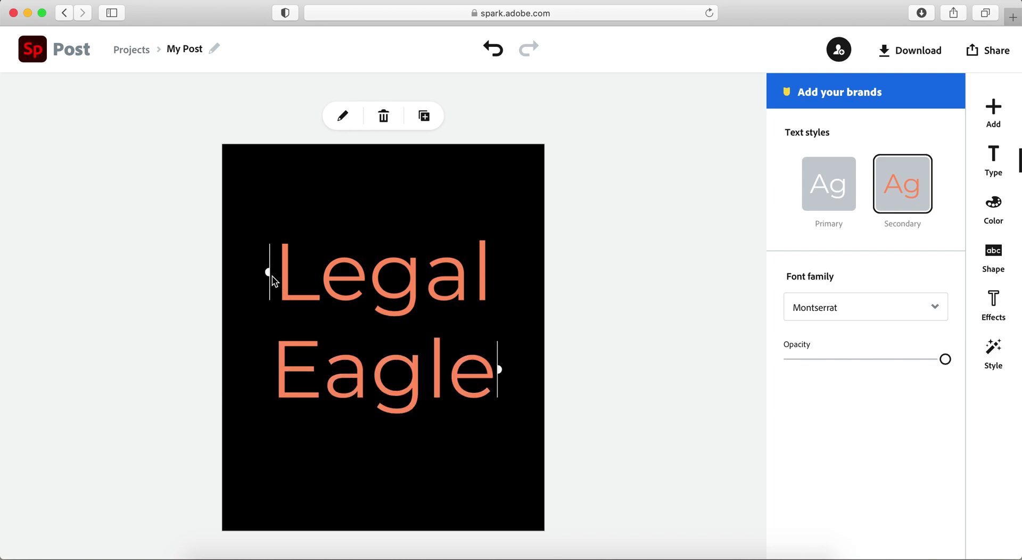
click(278, 285)
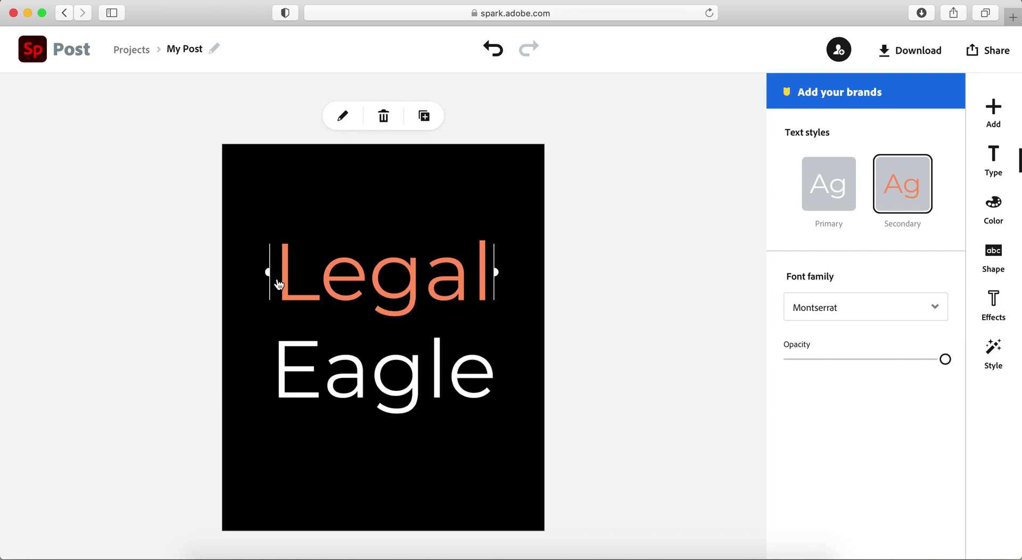
shift+click(275, 363)
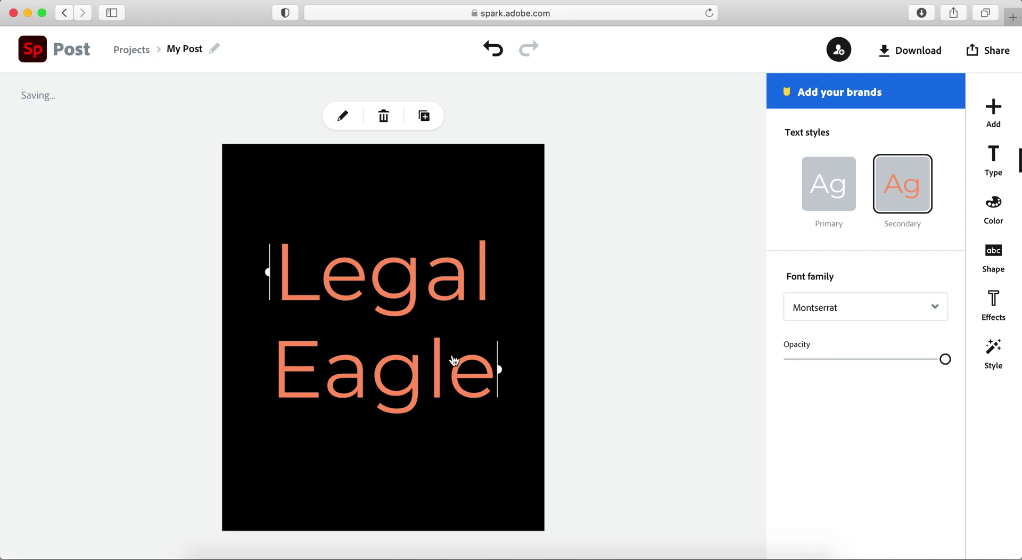
click(384, 394)
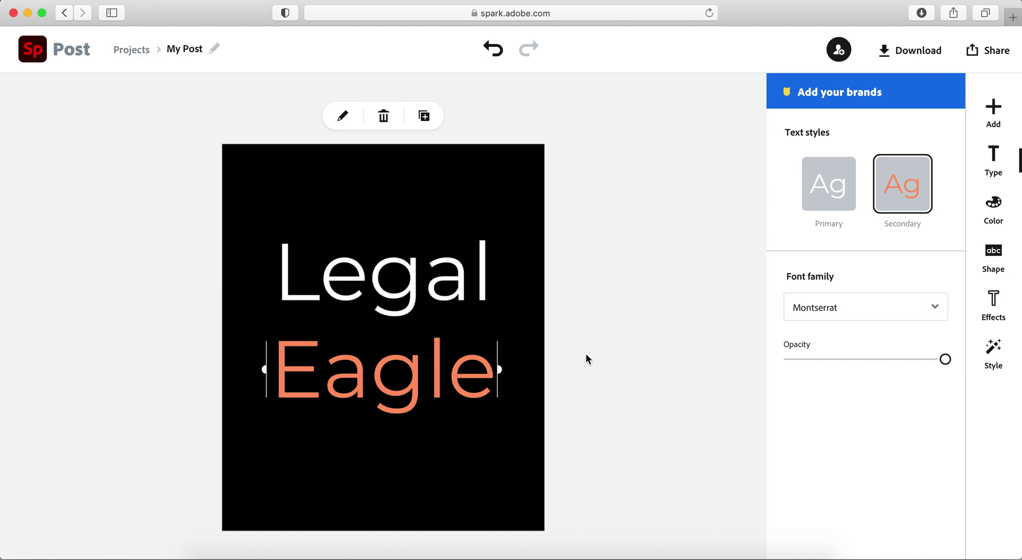
Set the font of the secondary text style used by "Eagle" to CabinSketch Bold.
click(835, 311)
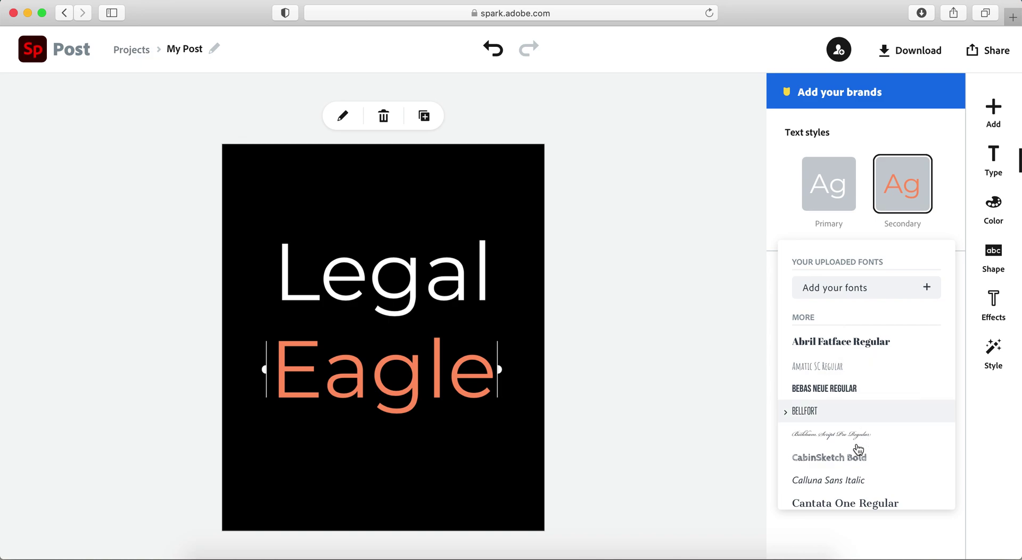
scroll(858, 450, down, 3)
scroll(858, 450, up, 1)
click(845, 376)
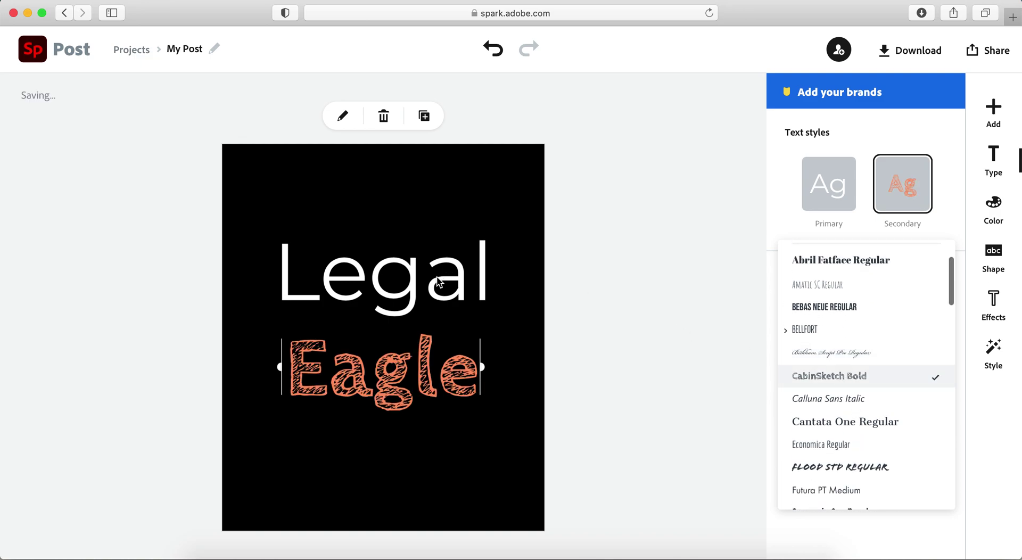
Set the font of the primary text style used by "Legal" to Permanent Marker Regular.
click(429, 300)
click(343, 273)
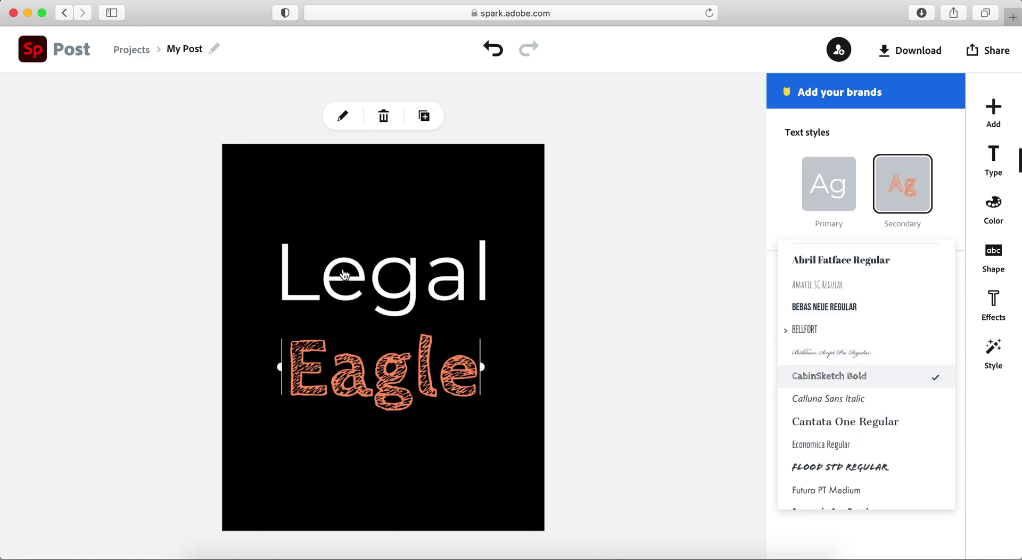
key(Escape)
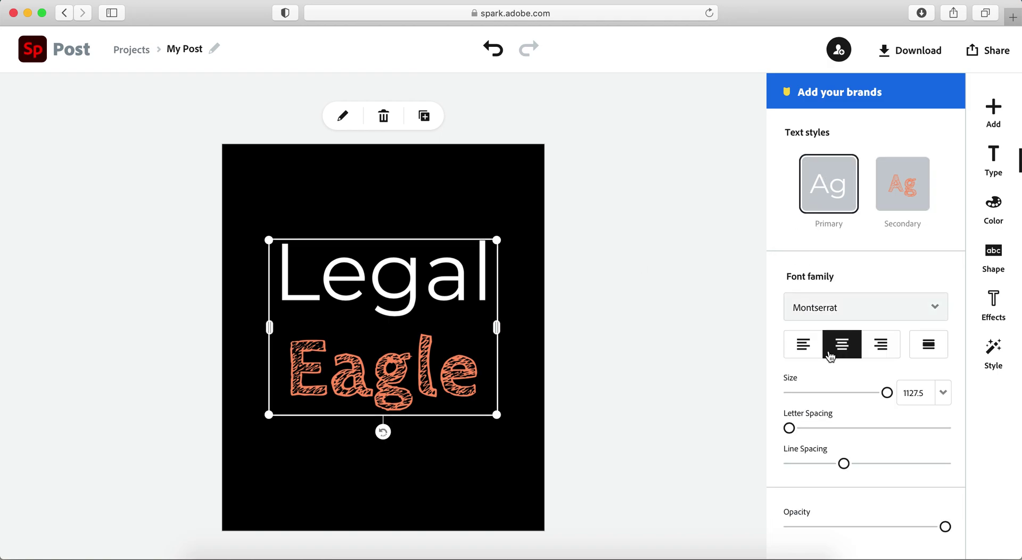
click(860, 307)
click(644, 251)
click(456, 269)
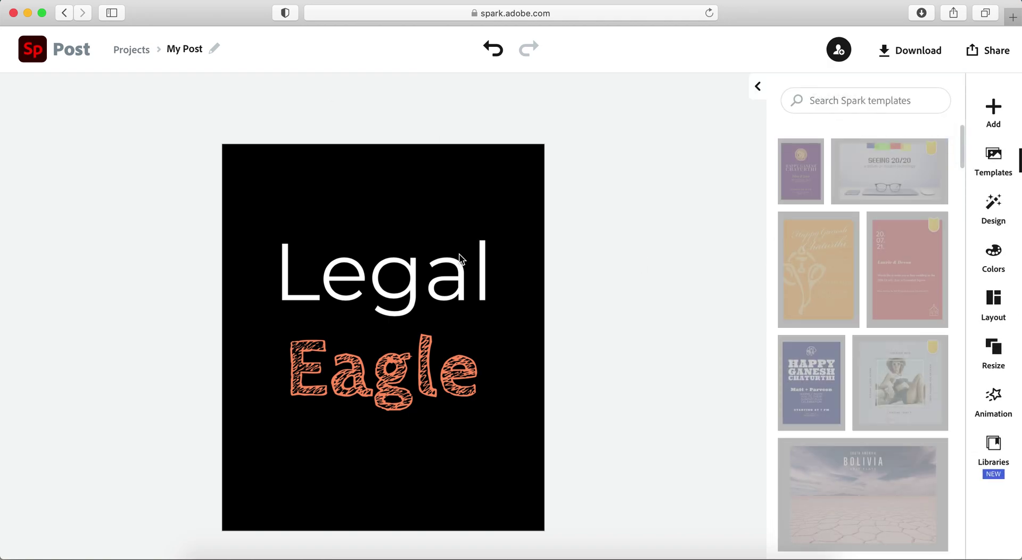
click(868, 308)
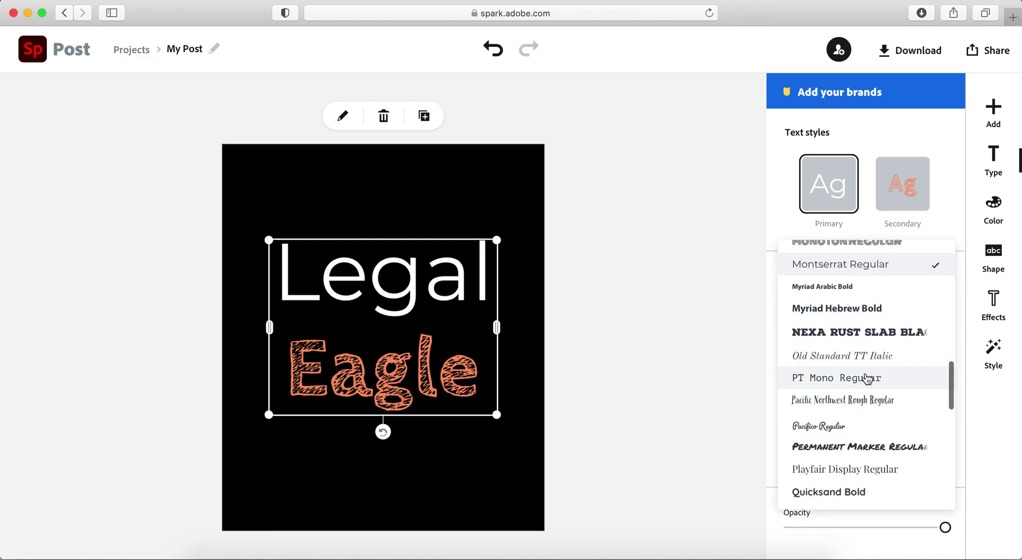
click(863, 447)
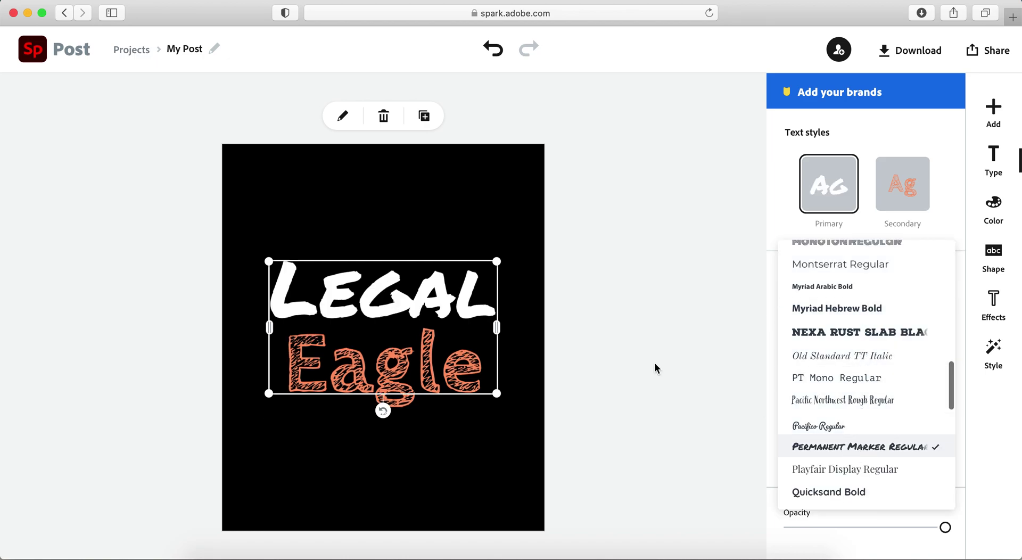
Apply Capitalize & Fit to the Legal Eagle text so both words are uppercase and fill the text box.
click(610, 348)
click(393, 325)
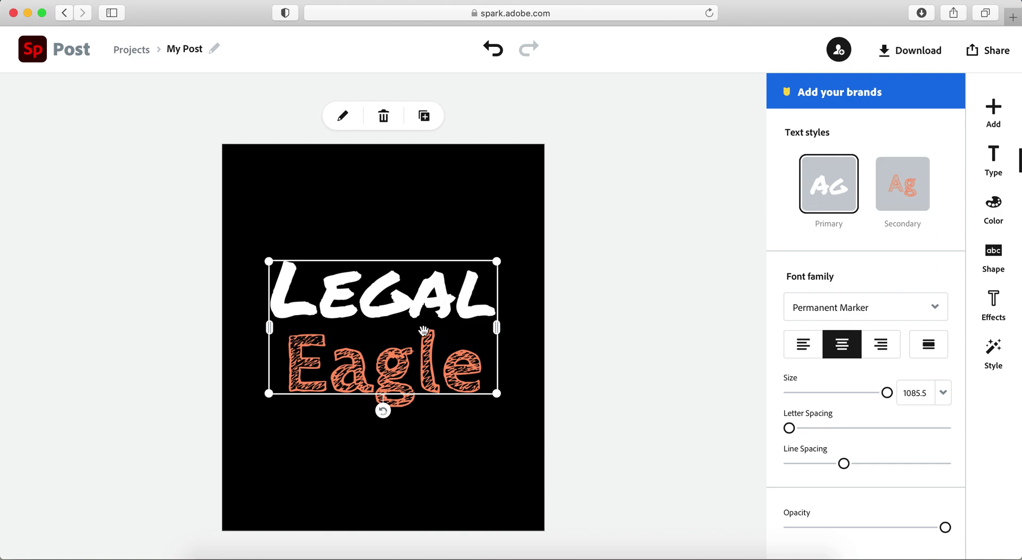
click(928, 345)
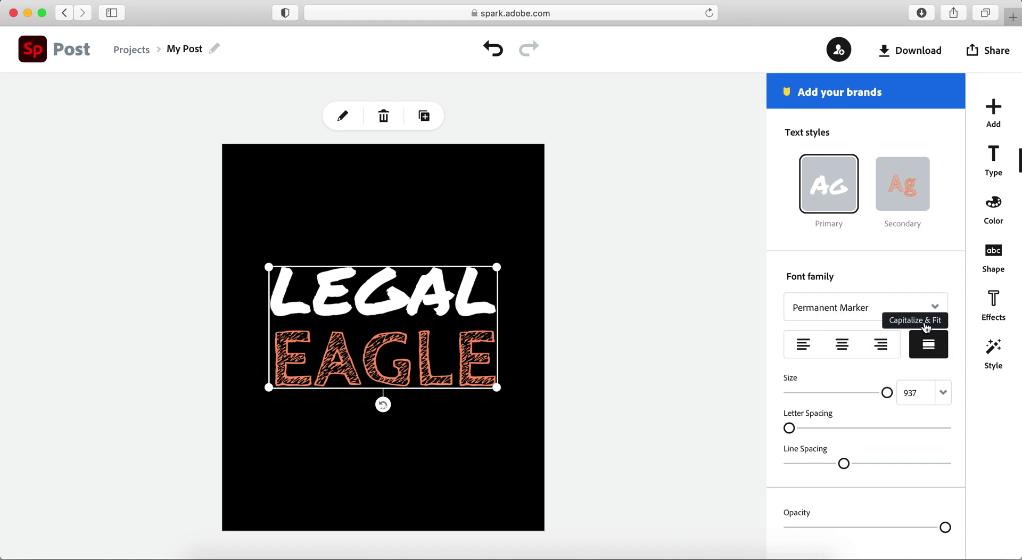
click(803, 345)
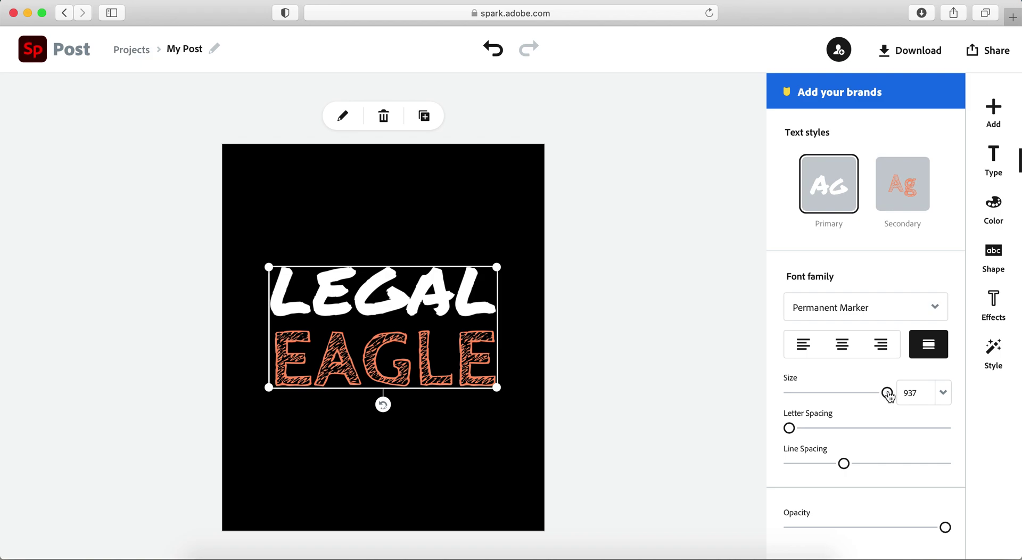
Try to set the size of the Legal Eagle text to 1000.
click(912, 397)
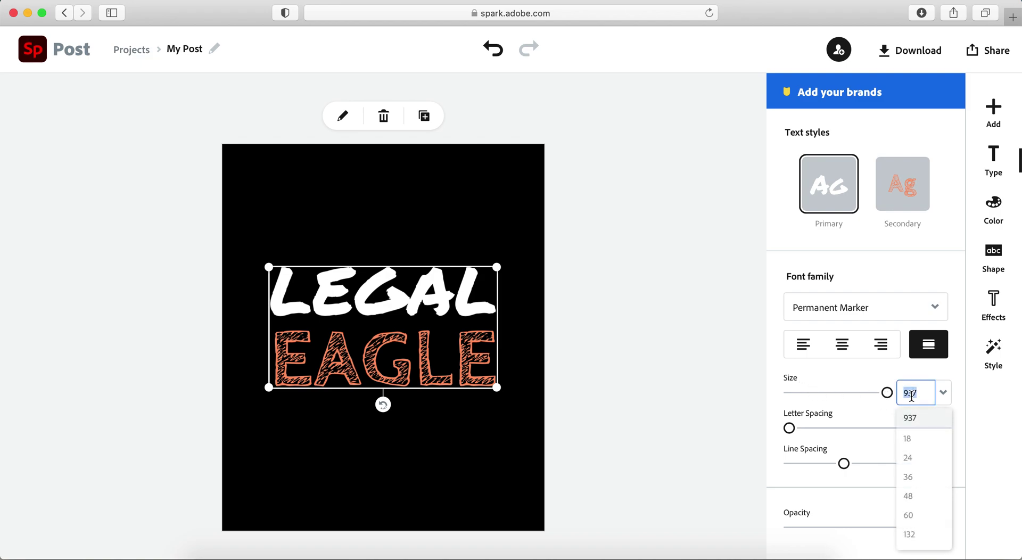
click(835, 365)
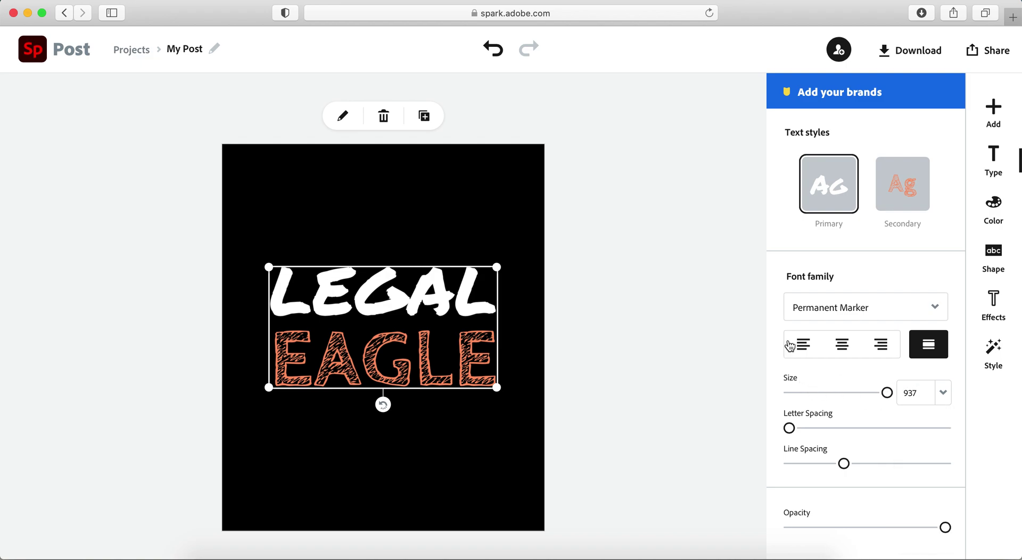
click(910, 401)
text(1000)
key(Return)
click(946, 396)
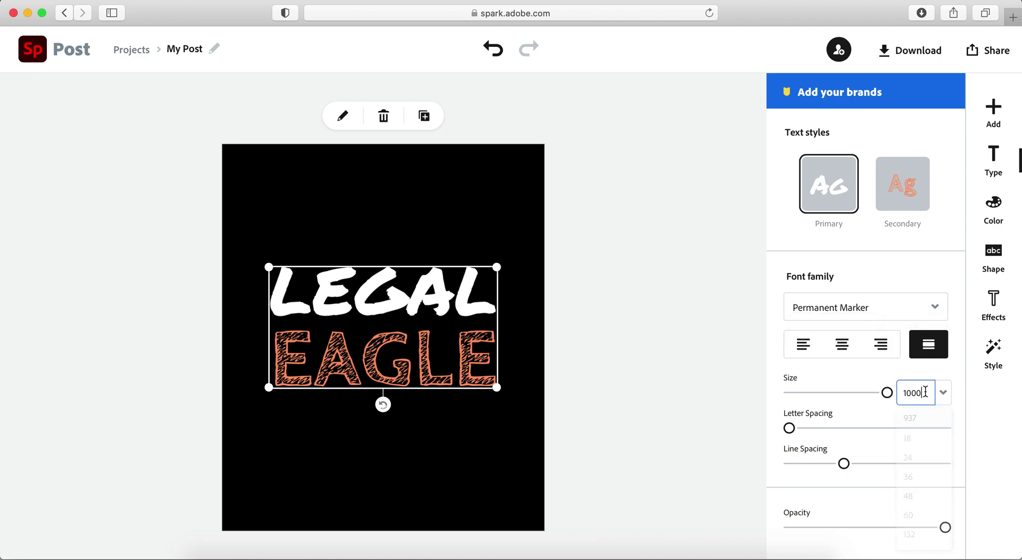
click(662, 333)
click(486, 344)
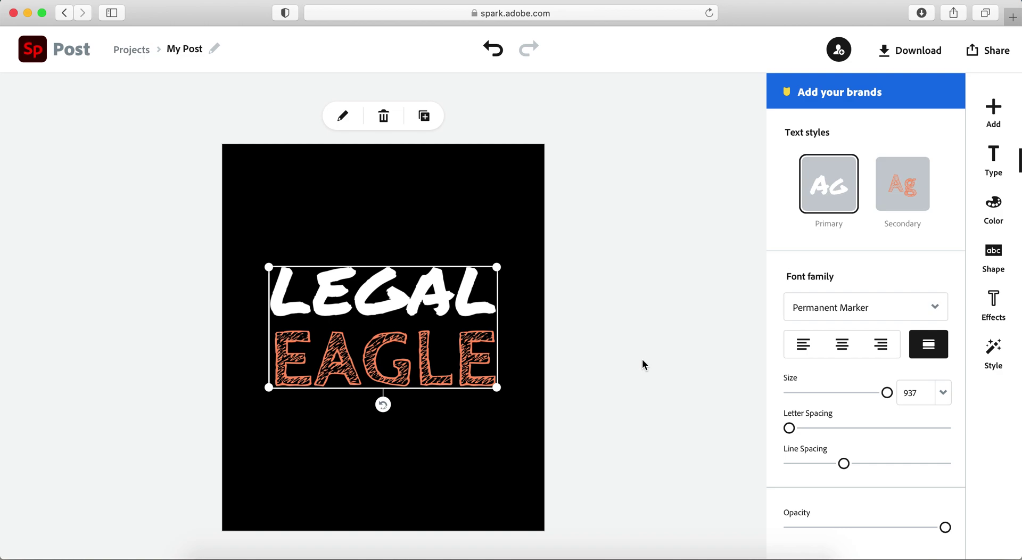
Shuffle the secondary style and apply a suggested style with black "Legal" and white "Eagle" on an orange rounded shape.
click(999, 358)
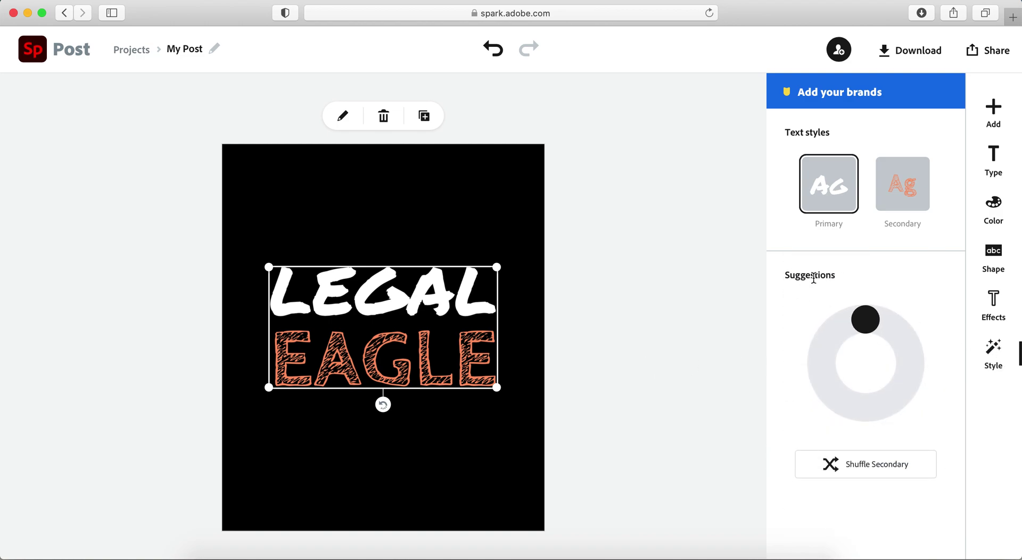
click(835, 470)
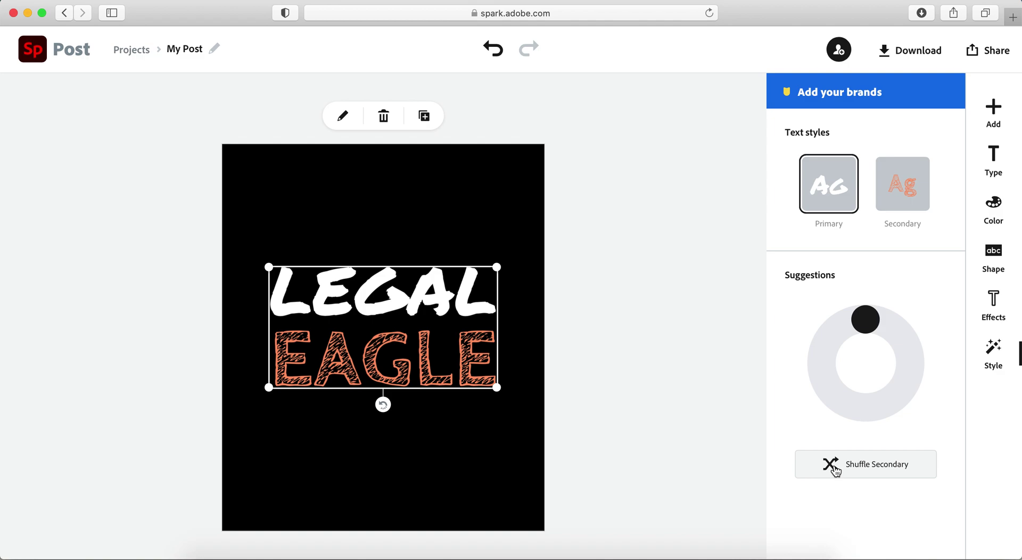
click(835, 469)
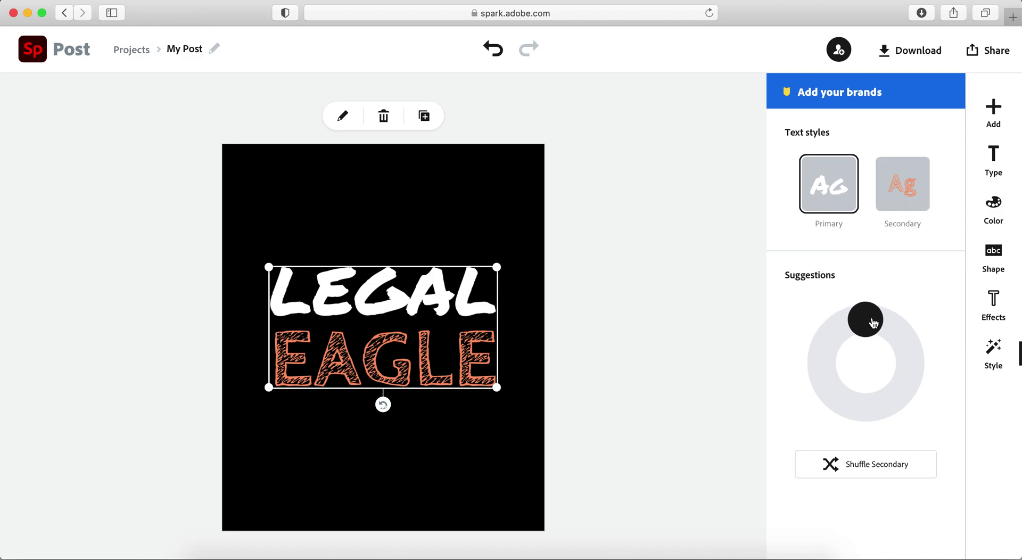
drag(873, 323, 910, 350)
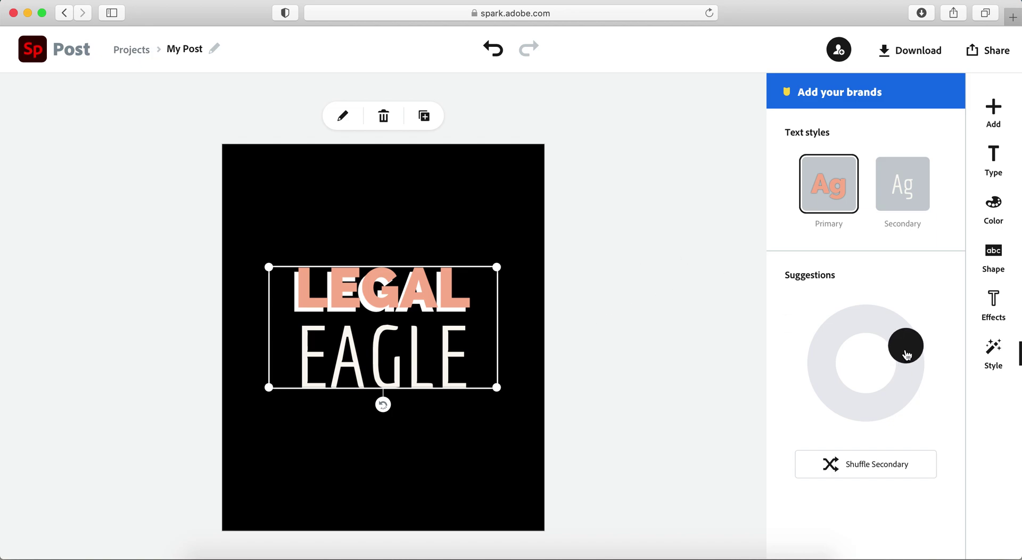
mouse_move(906, 355)
mouse_down()
mouse_move(887, 401)
mouse_move(904, 387)
mouse_move(862, 406)
mouse_move(828, 373)
mouse_move(831, 350)
mouse_move(860, 321)
mouse_move(842, 327)
mouse_up()
click(644, 356)
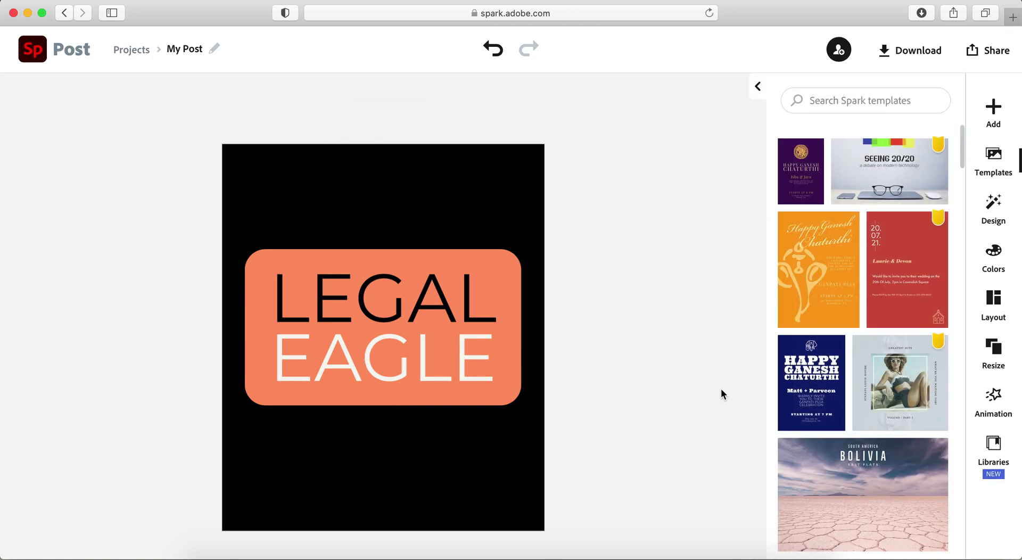
Apply a suggested style to the Legal Eagle text with gold "Legal", white "Eagle" and white brackets above and below.
click(430, 368)
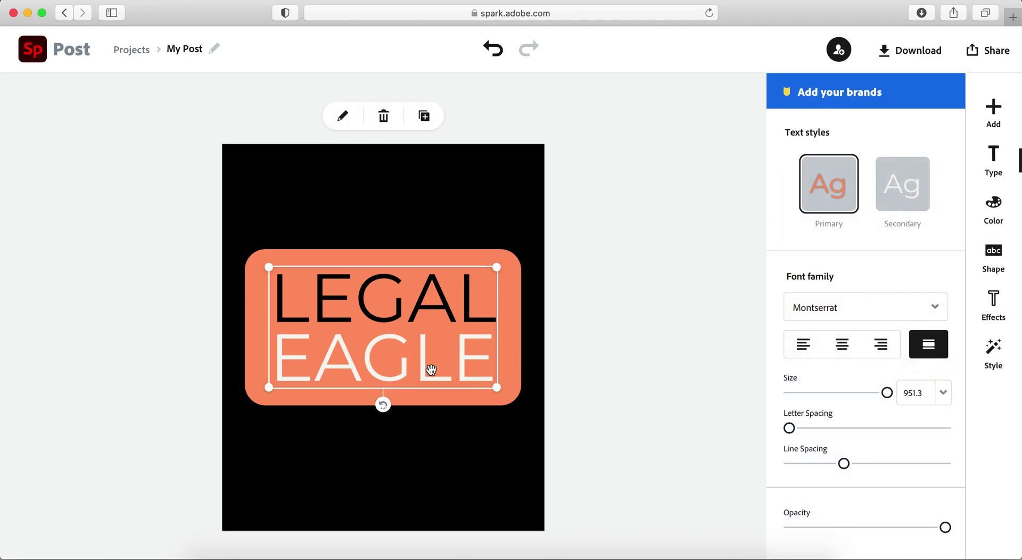
click(995, 352)
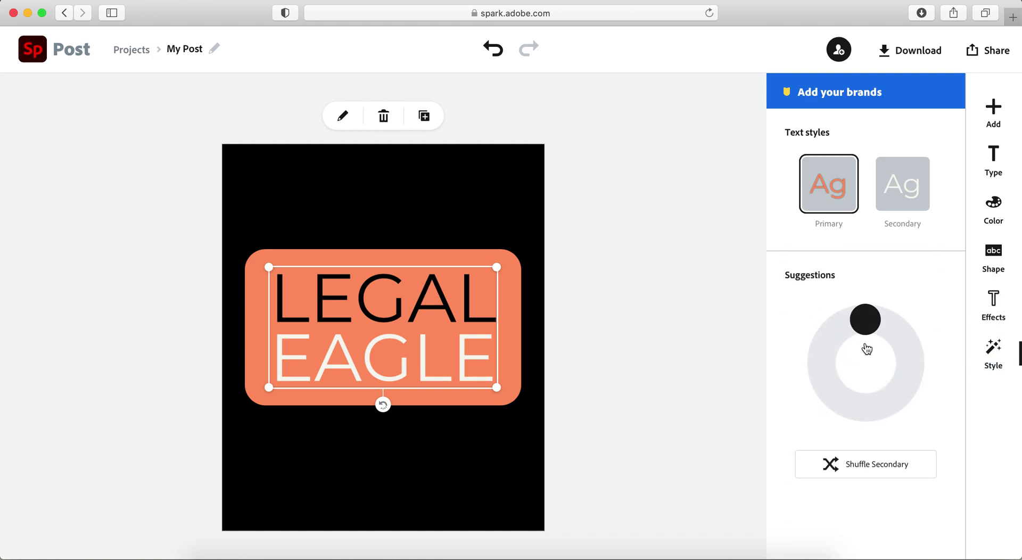
click(906, 364)
drag(911, 373, 832, 334)
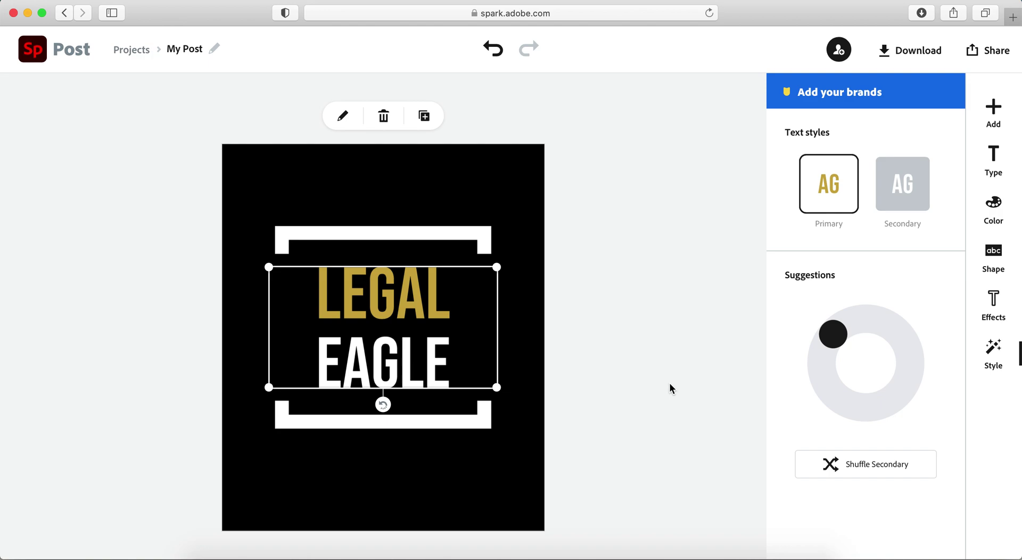
click(669, 383)
Download the finished Legal Eagle graphic as a PNG.
click(909, 53)
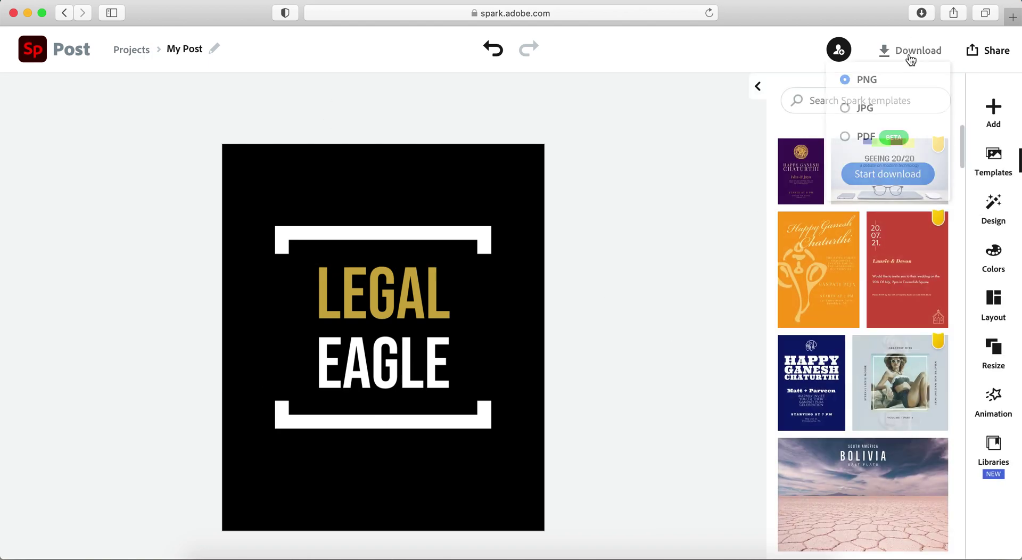
click(899, 173)
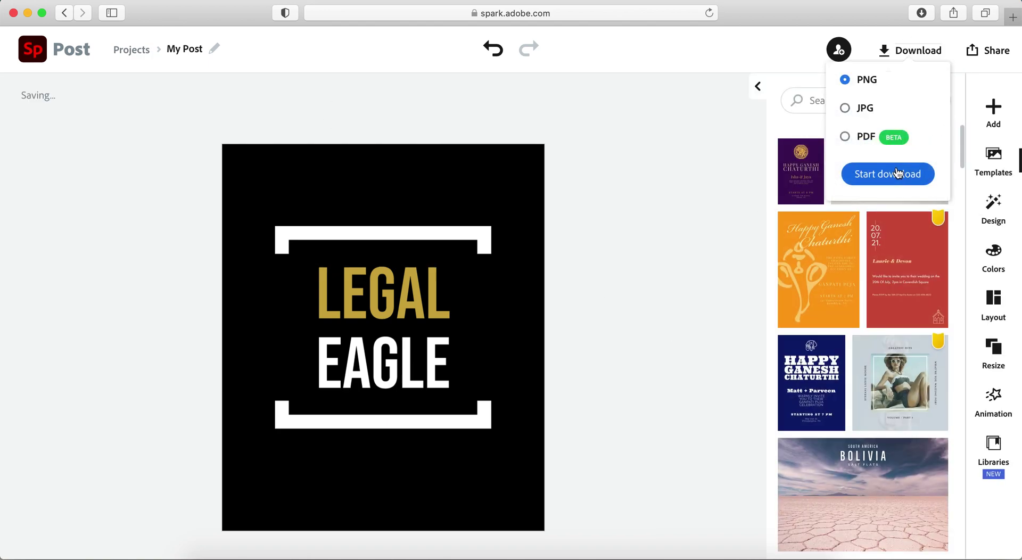